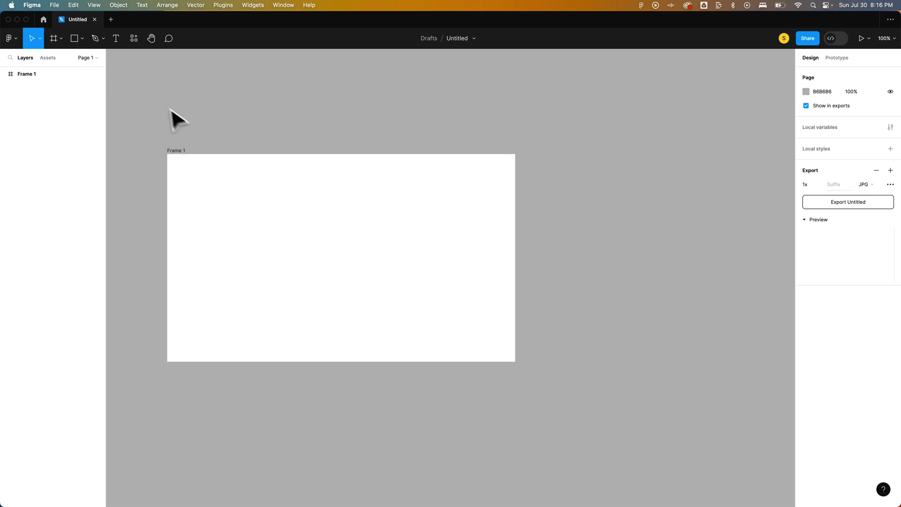
Step: Draw a grey 339×389 rectangle beside Frame 1 with the Rectangle tool
left_click(183, 158)
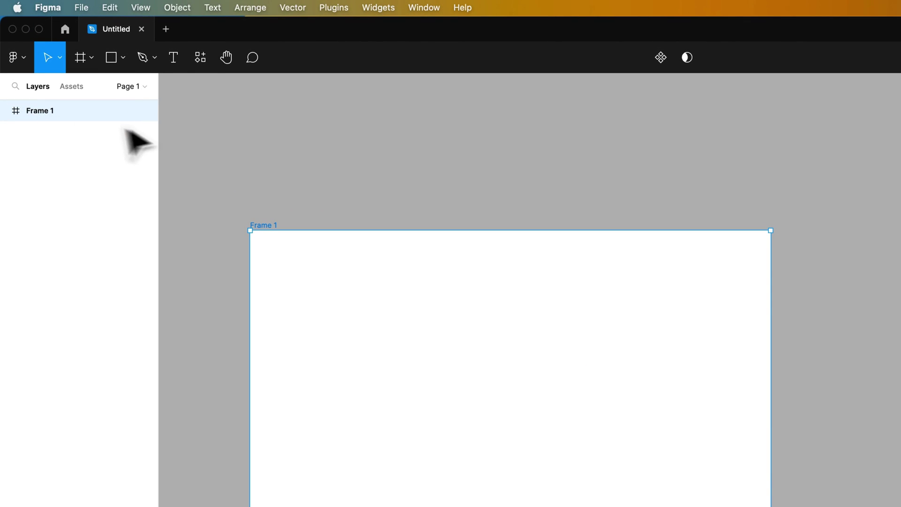
left_click(263, 145)
left_click(111, 59)
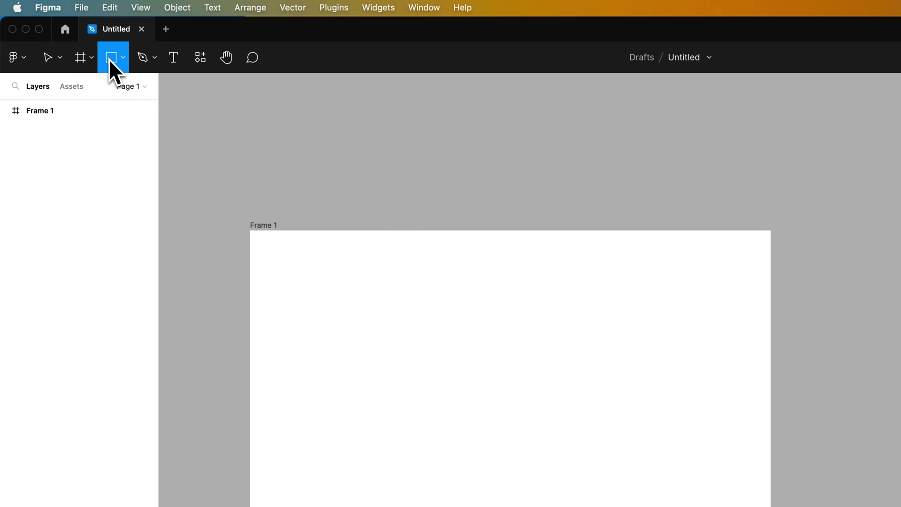
left_click(123, 59)
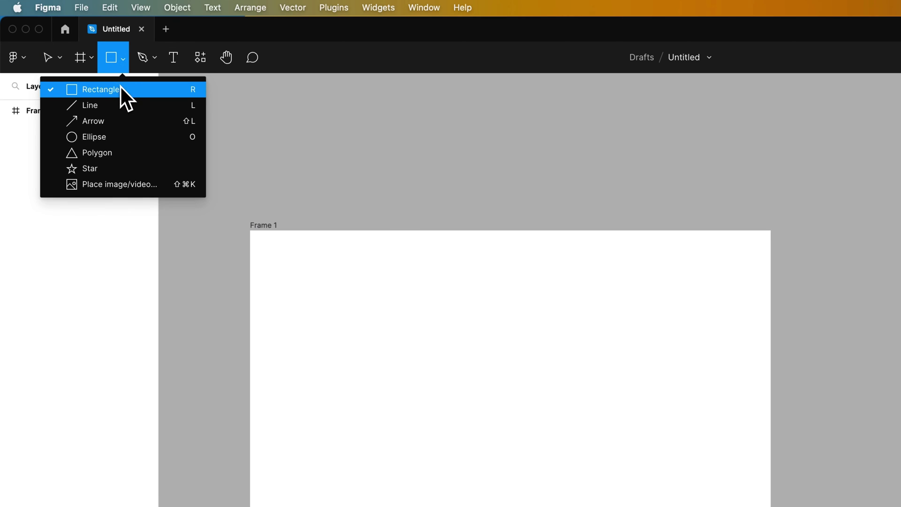
left_click(120, 89)
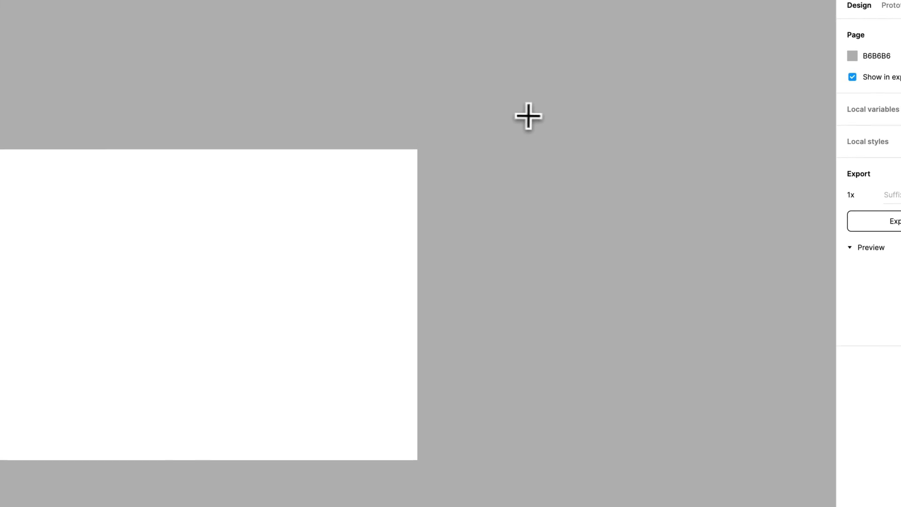
mouse_move(545, 121)
left_mouse_down()
mouse_move(763, 373)
mouse_move(740, 370)
left_mouse_up()
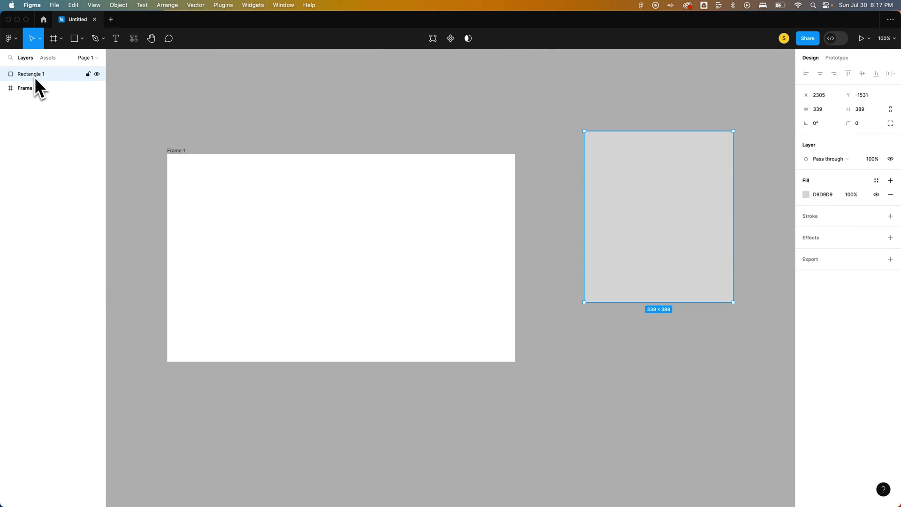
Step: Drag the rectangle into Frame 1 so Rectangle 1 nests under it in Layers
left_click_drag(682, 197, 703, 191)
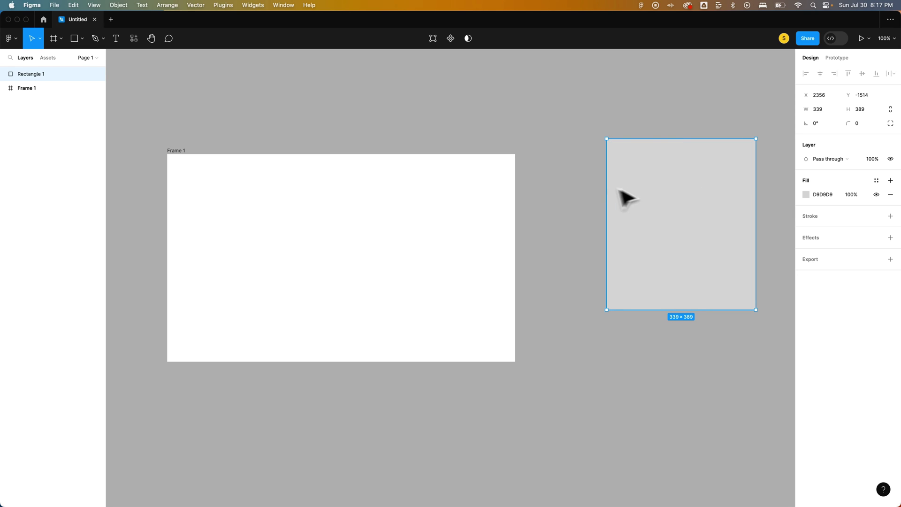
left_click(173, 152)
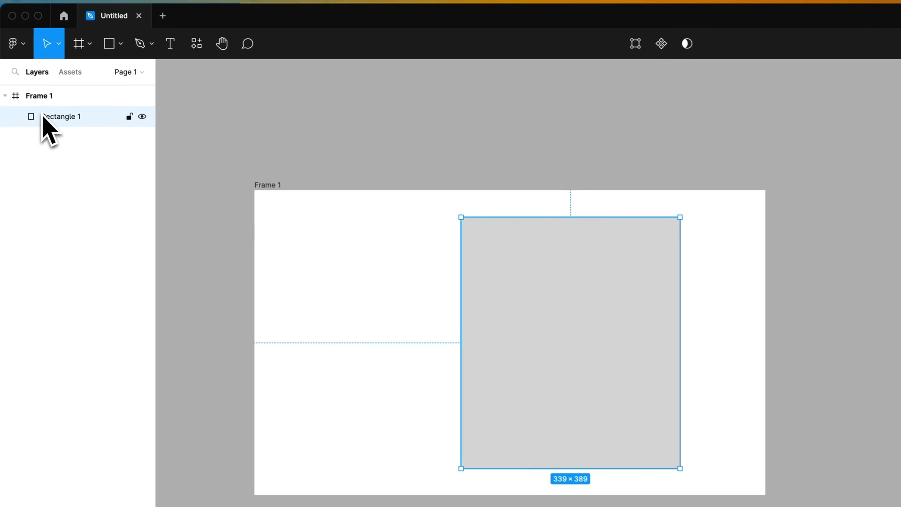
left_click(5, 97)
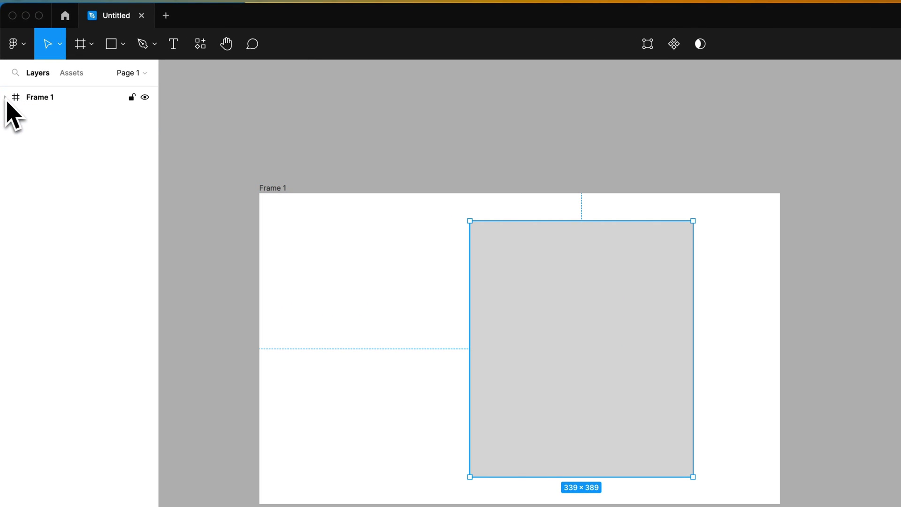
left_click(7, 98)
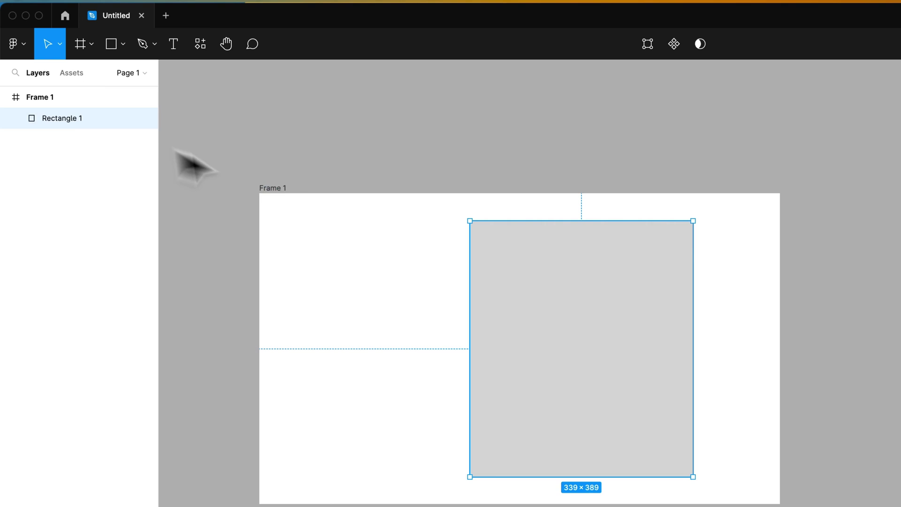
Step: Add a text layer reading 'TEXT' at the left of Frame 1
left_click(369, 238)
key("t")
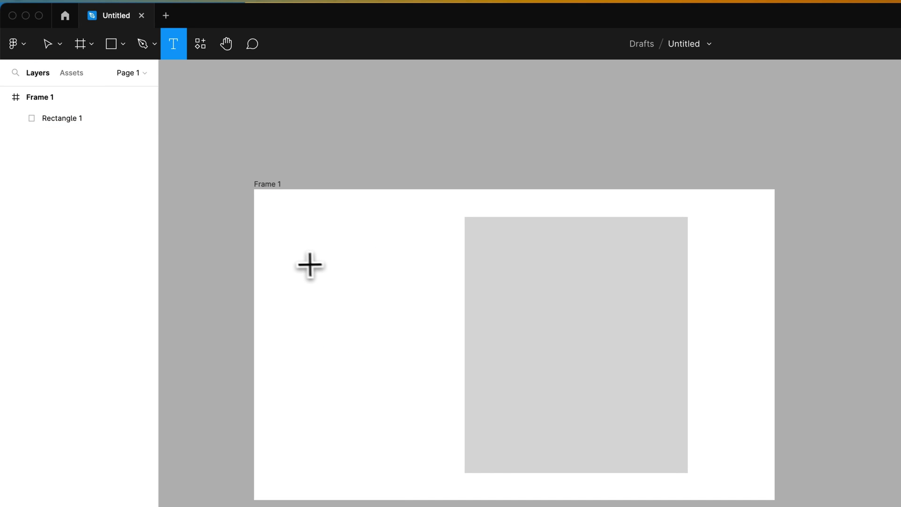
left_click(283, 252)
type("TEX")
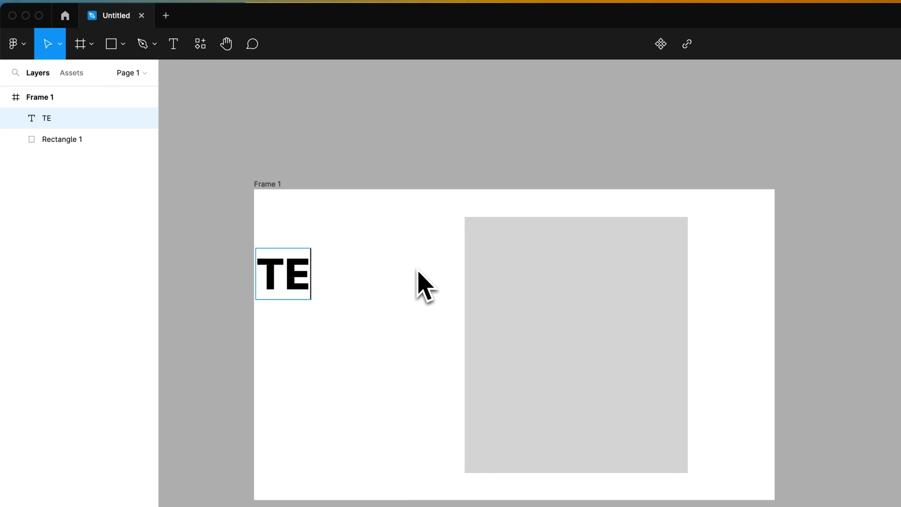
type("T")
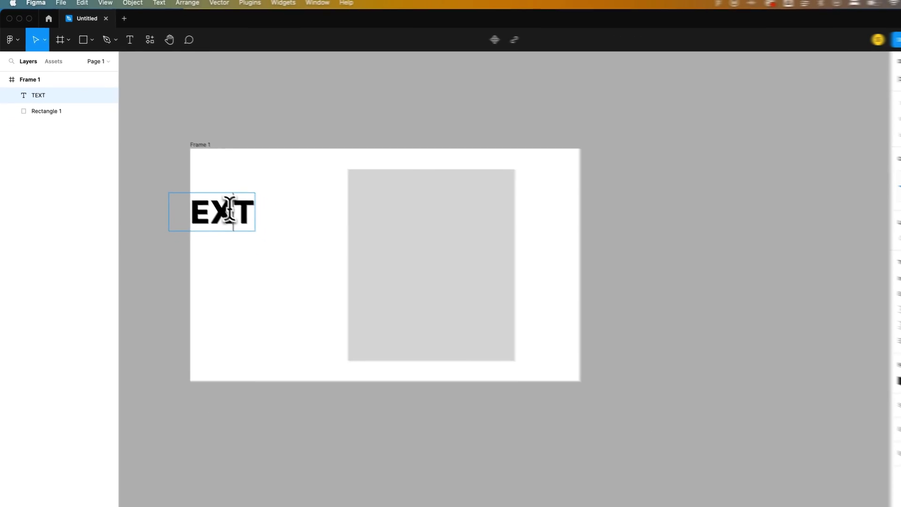
Step: Move the TEXT layer fully inside Frame 1, beside Rectangle 1 in the layers
left_click(40, 39)
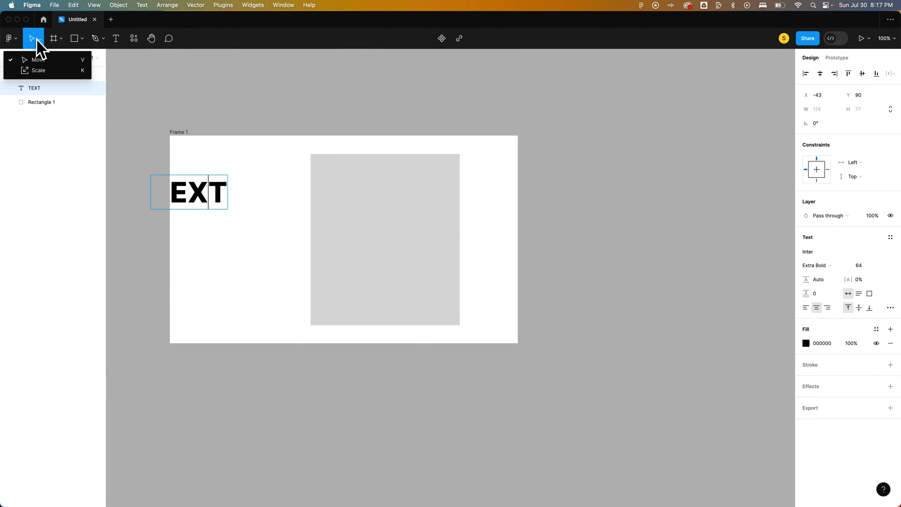
left_click(32, 39)
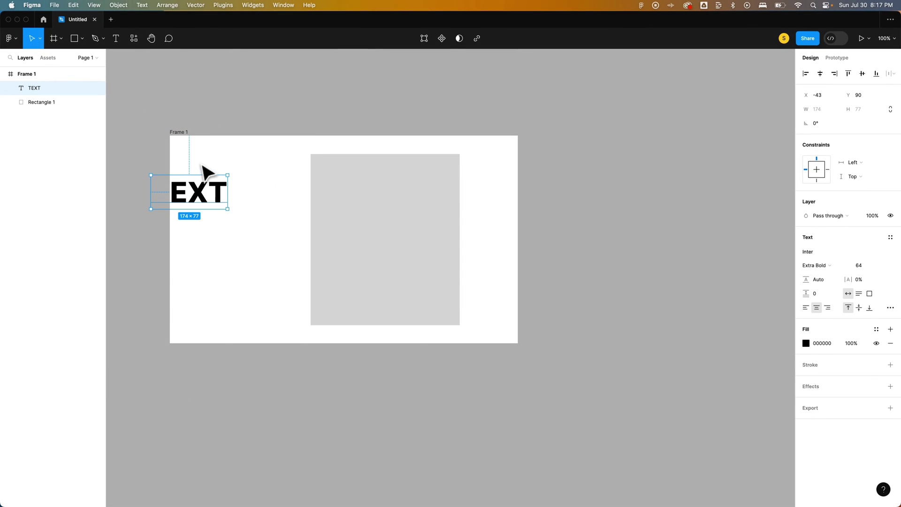
left_click_drag(199, 175, 258, 184)
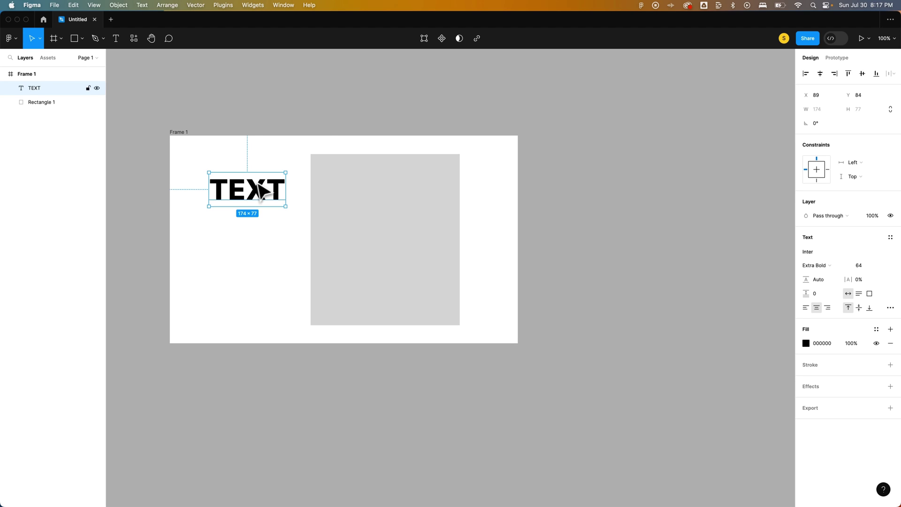
left_click(25, 75)
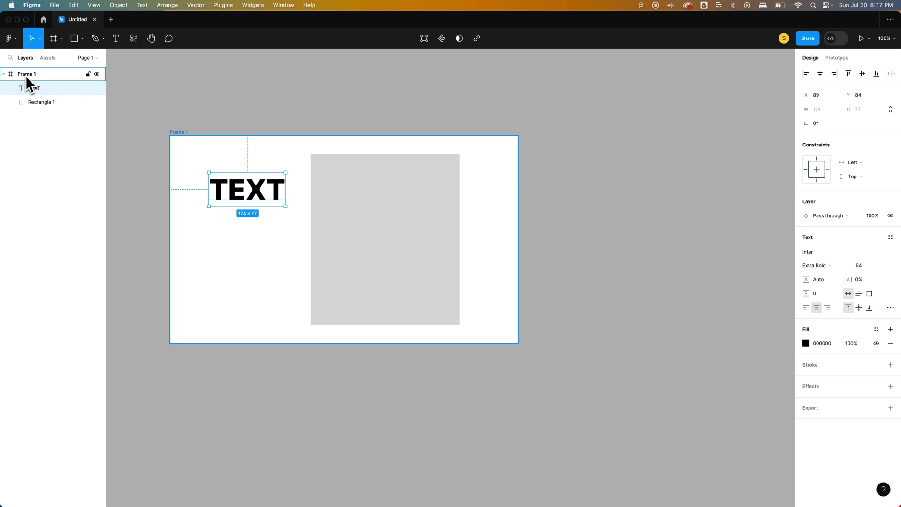
left_click(4, 74)
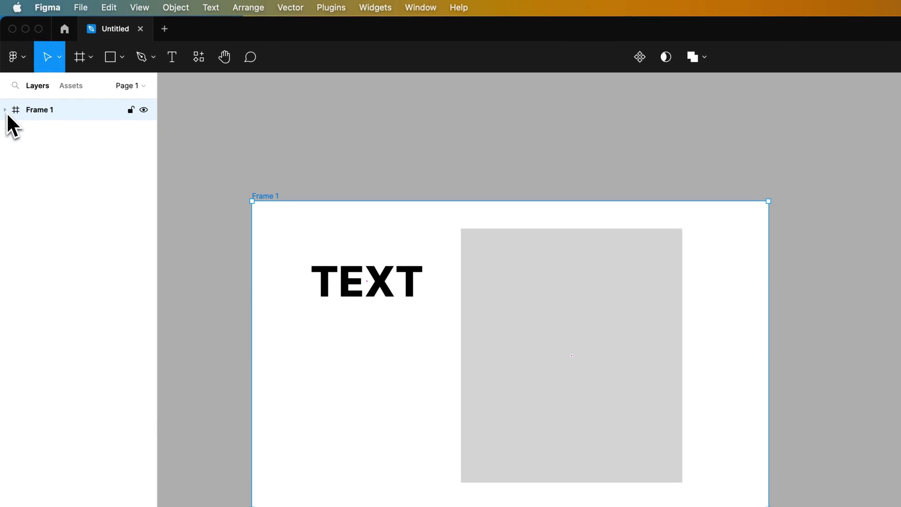
left_click(5, 111)
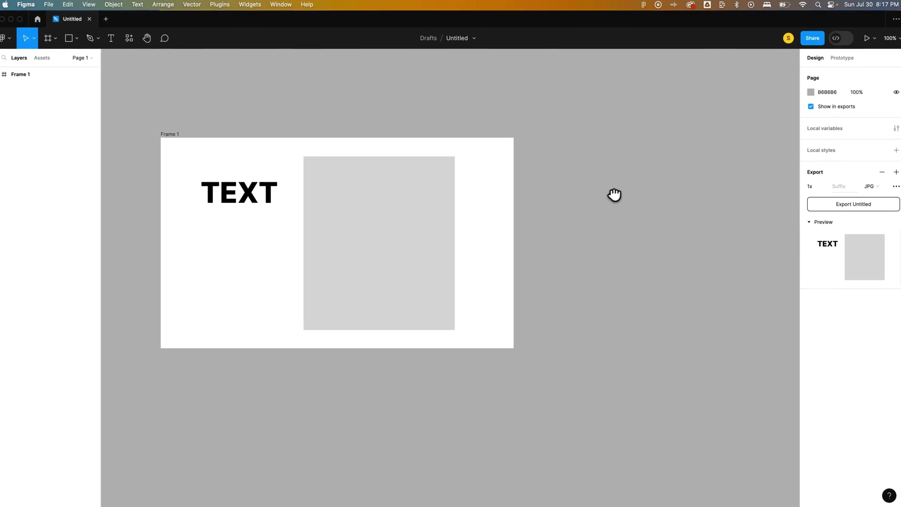
Step: Draw a new 791×372 Frame 2 directly below Frame 1
left_click_drag(715, 267, 702, 214)
left_click_drag(604, 158, 636, 123)
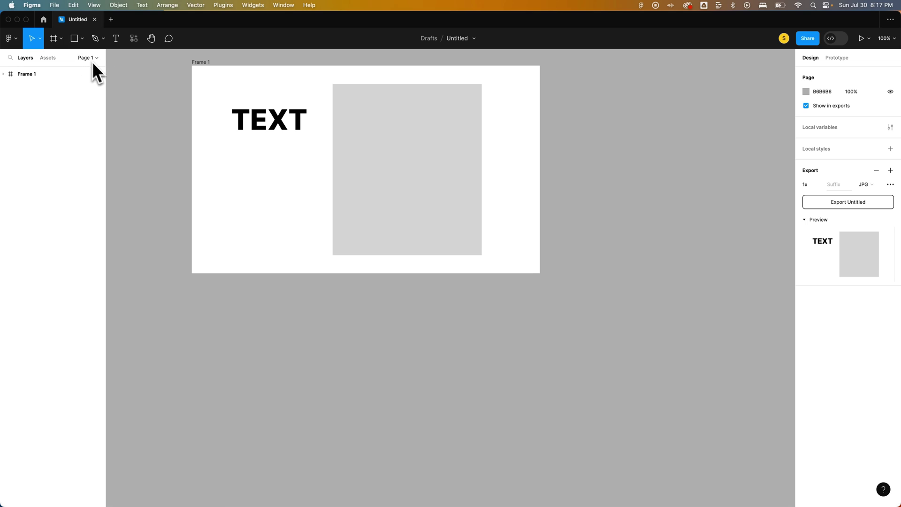
key("f")
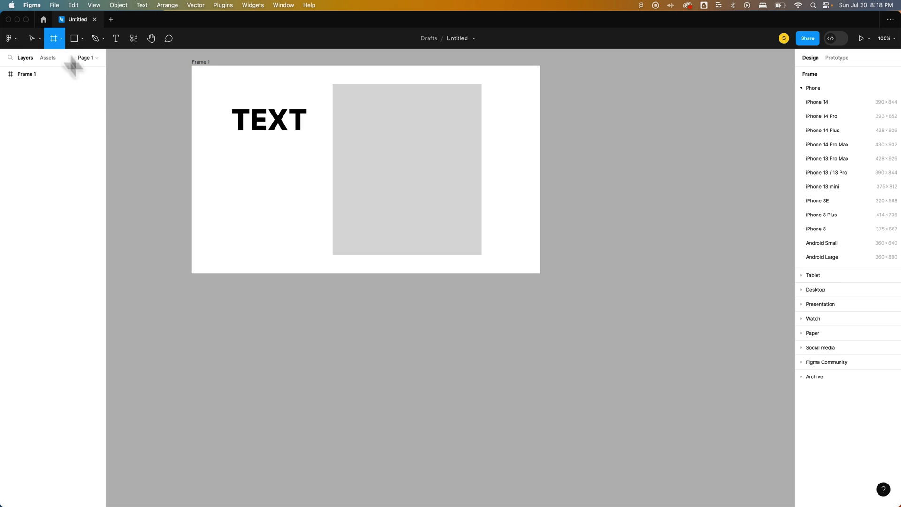
left_click_drag(192, 283, 540, 447)
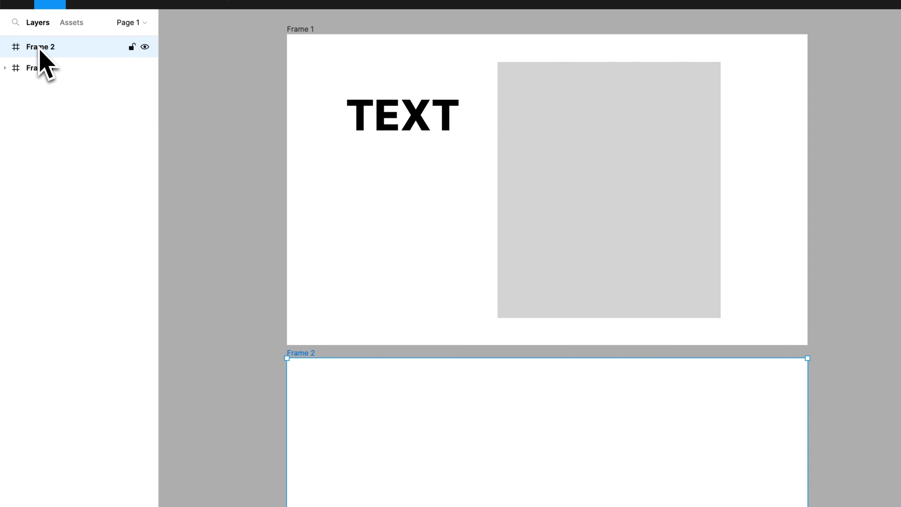
Step: Alt-drag a copy of the TEXT label from Frame 1 into Frame 2
left_click(263, 115)
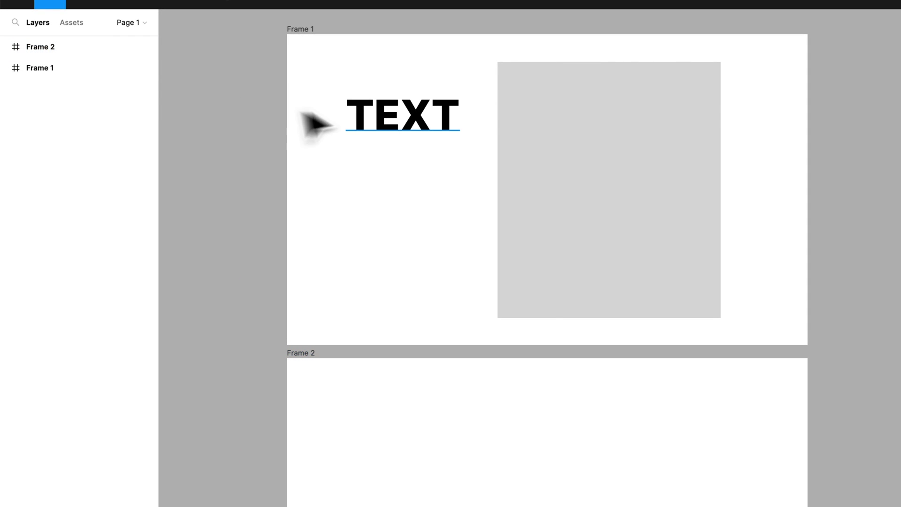
left_click(356, 120)
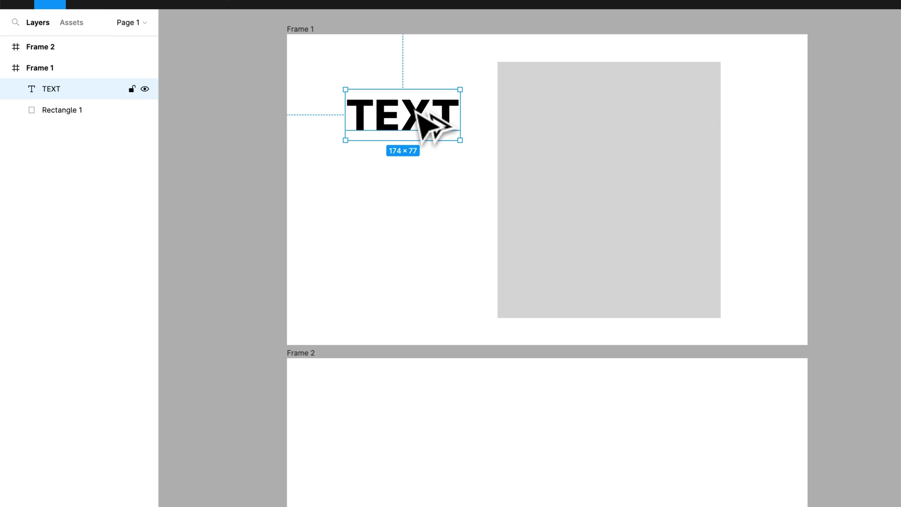
left_click_drag(418, 115, 426, 442)
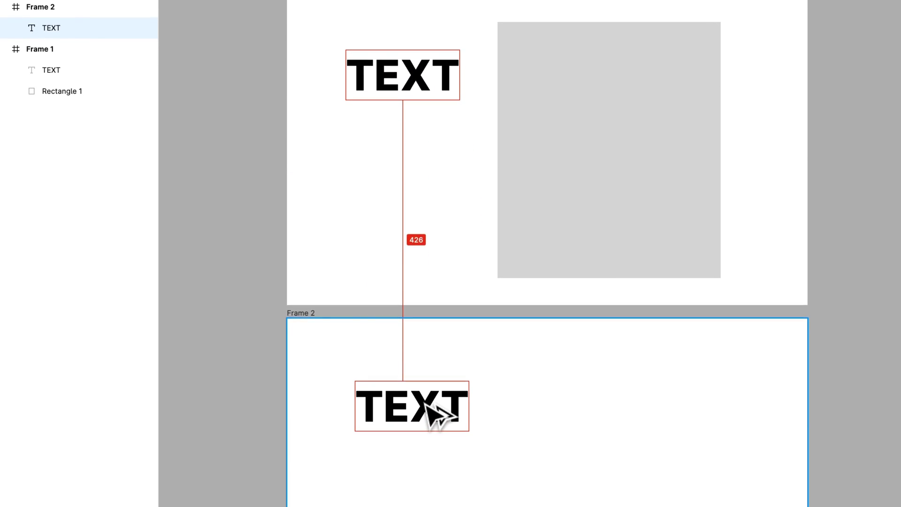
left_click_drag(426, 404, 428, 403)
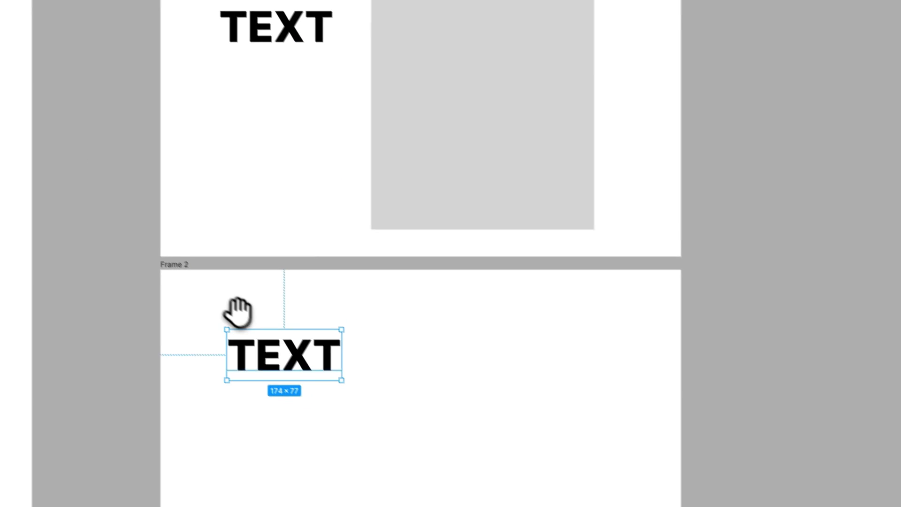
Step: Place another TEXT copy on the empty canvas left of both frames
left_click_drag(237, 312, 659, 225)
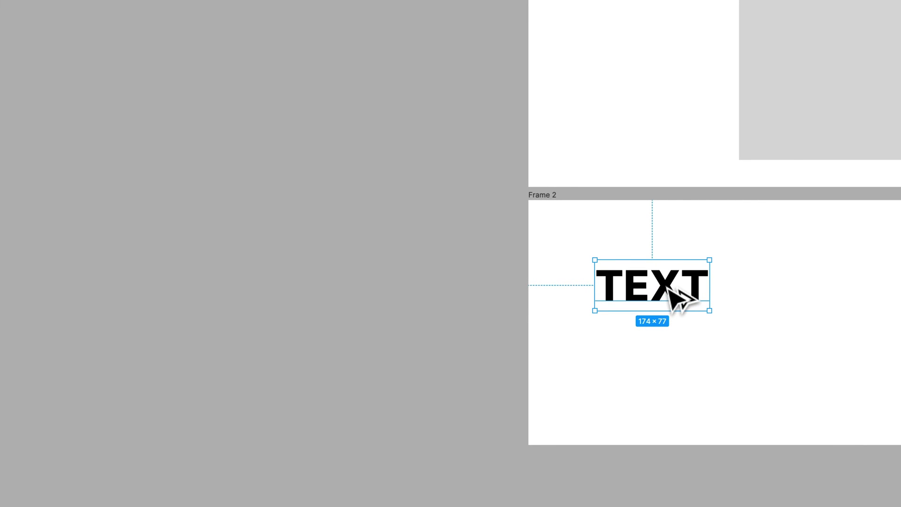
left_click_drag(676, 293, 224, 239)
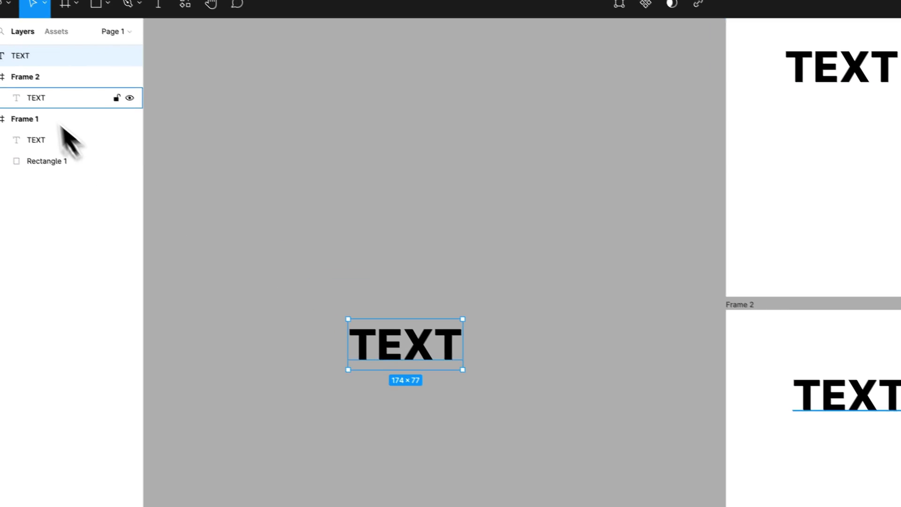
left_click(7, 85)
left_click(7, 106)
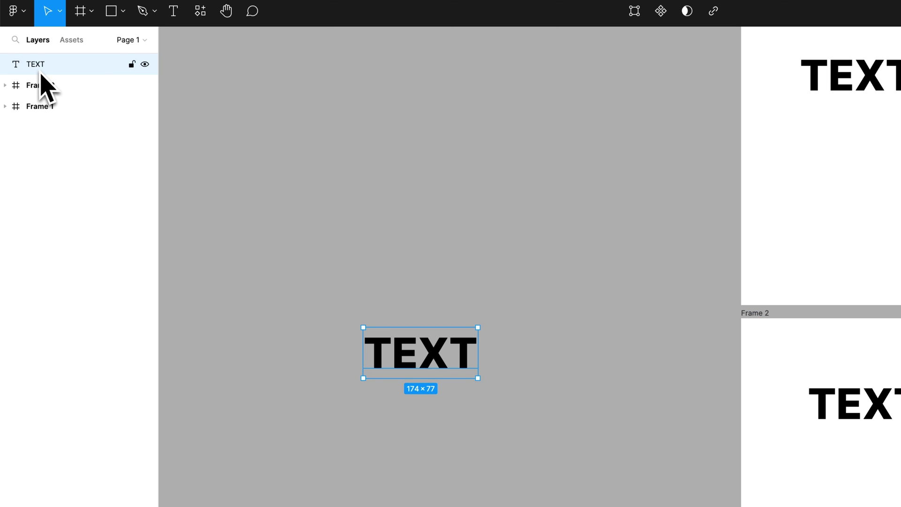
mouse_move(416, 364)
left_mouse_down()
mouse_move(499, 341)
mouse_move(480, 380)
mouse_move(414, 375)
left_mouse_up()
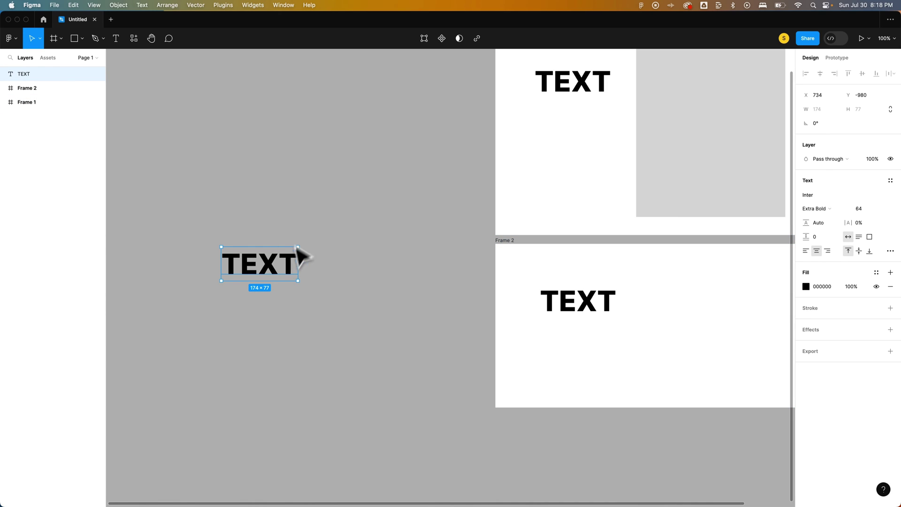
Step: Draw a 108-long downward arrow just above the loose TEXT
left_click(284, 187)
left_click(80, 39)
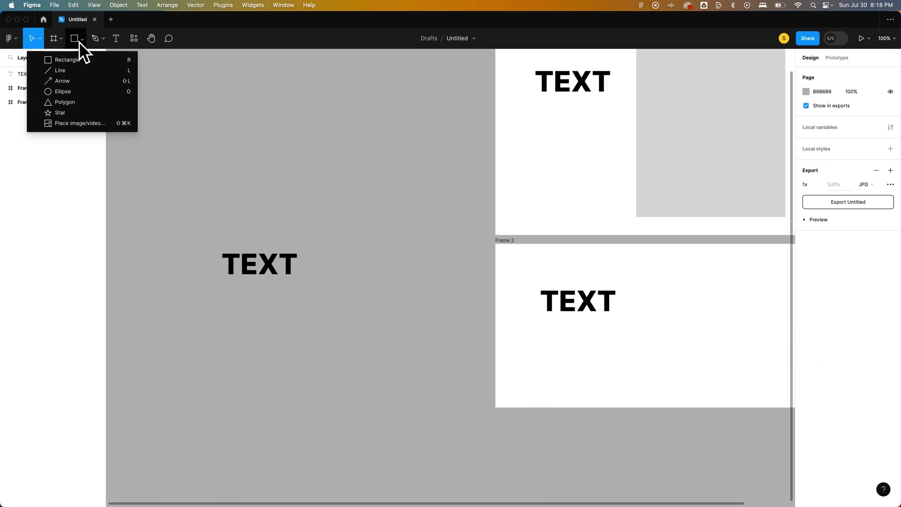
left_click(72, 83)
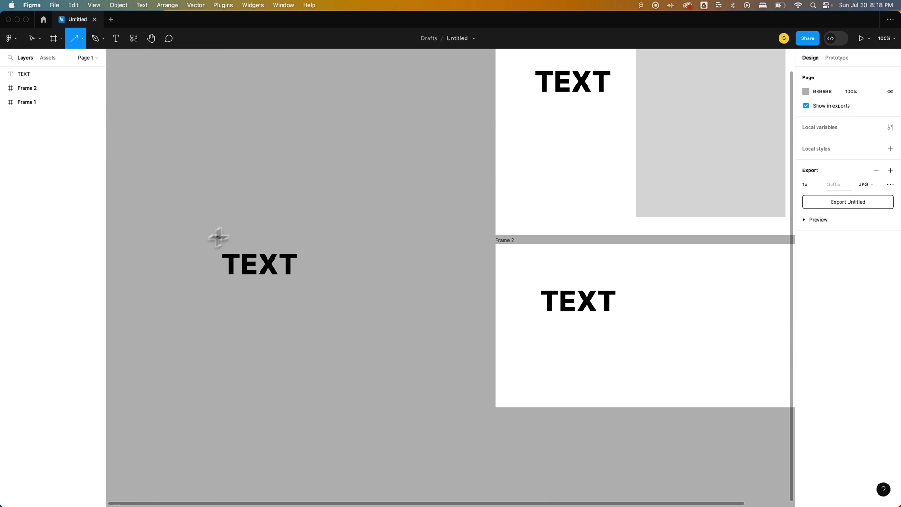
left_click_drag(259, 195, 261, 243)
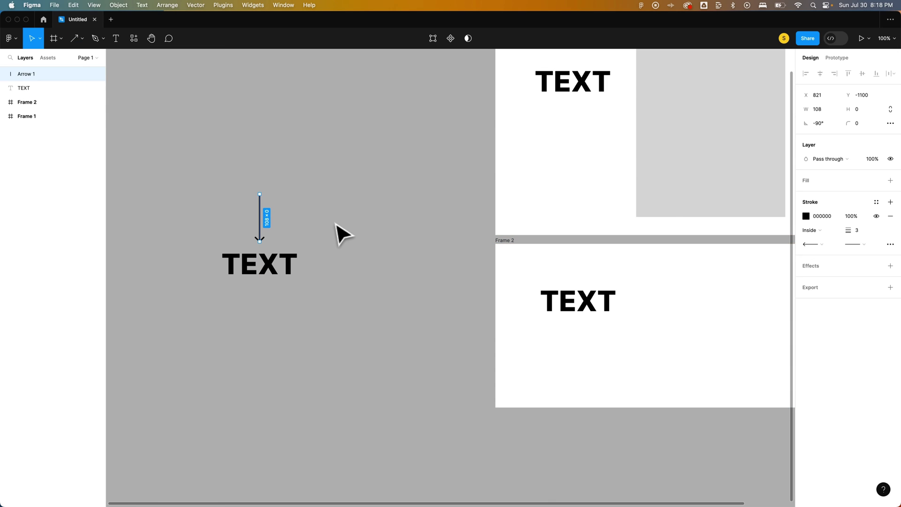
left_click(338, 230)
Step: Group Arrow 1 and the loose TEXT into Group 1 and check its contents
left_click_drag(357, 158, 178, 362)
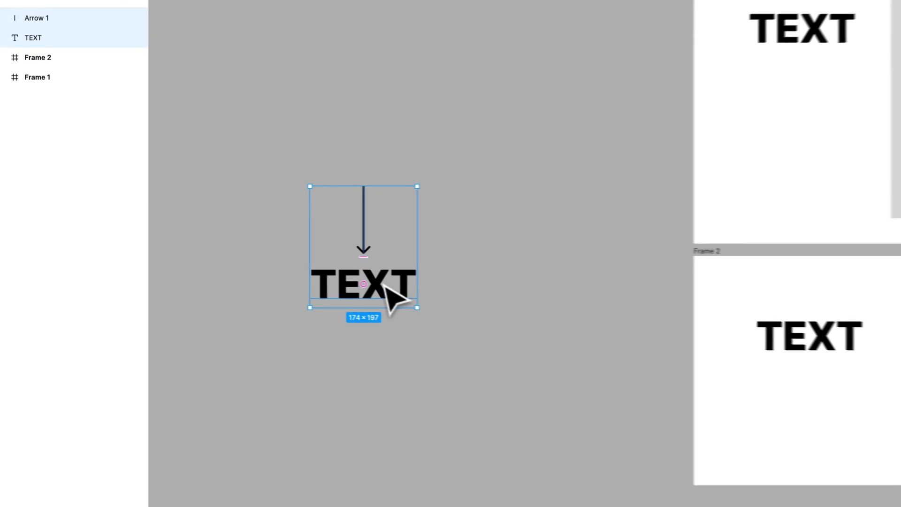
right_click(276, 268)
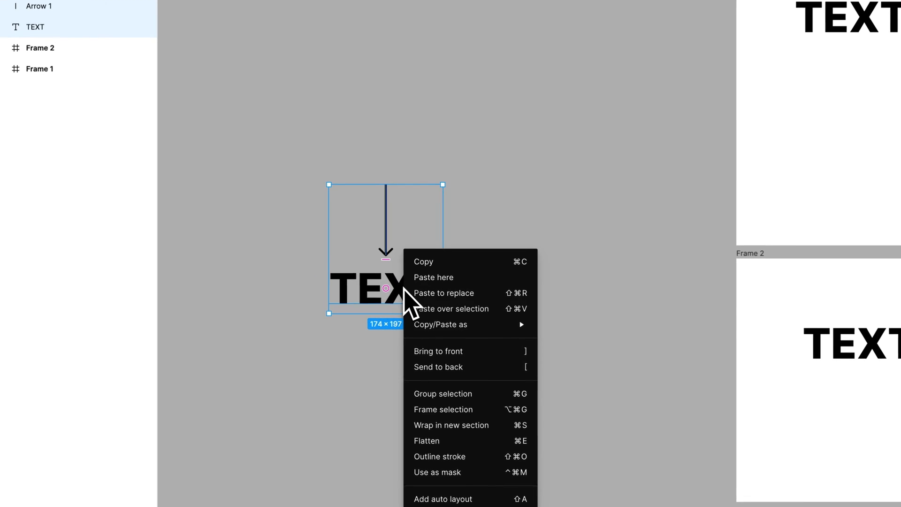
left_click(478, 397)
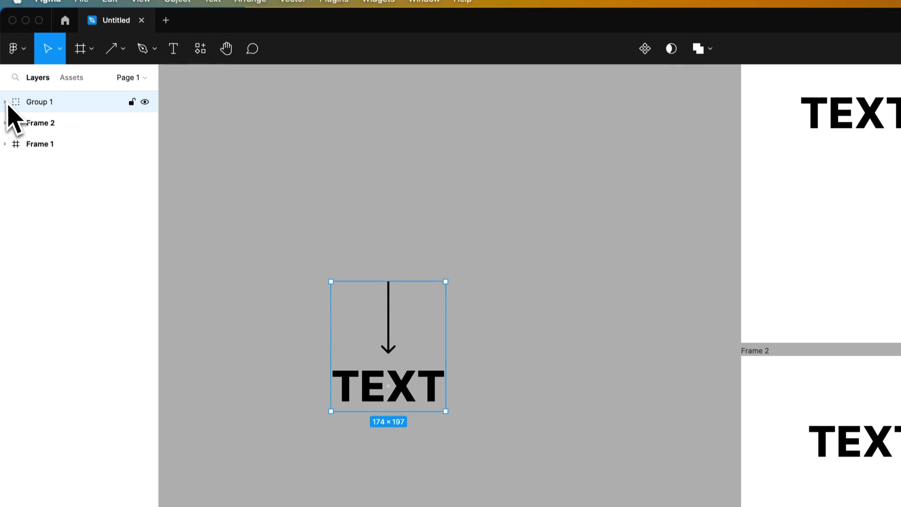
left_click(5, 5)
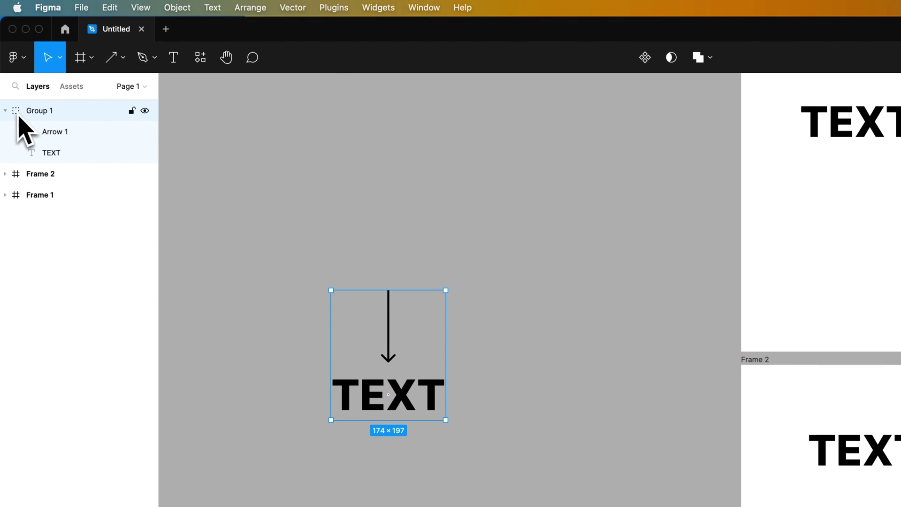
left_click(45, 133)
left_click(56, 146)
left_click(57, 138)
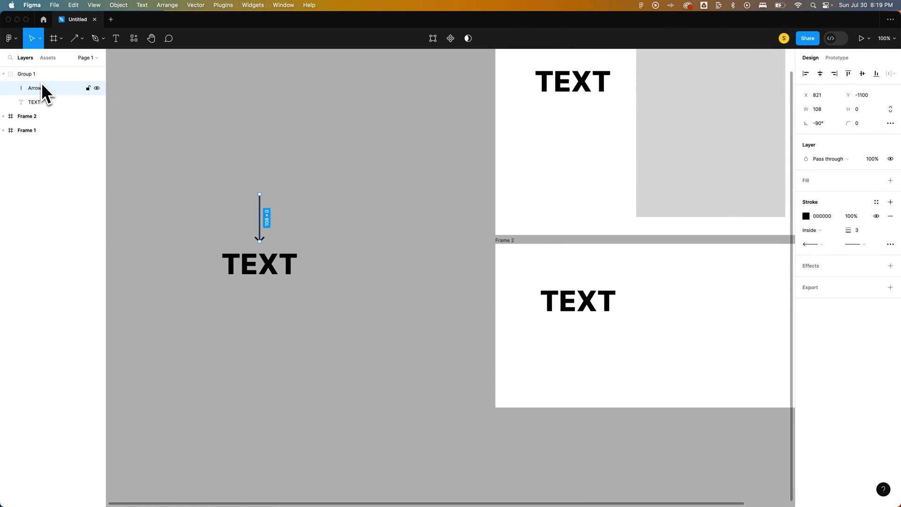
Step: Zoom out and drag Frame 2 down to Y −841, leaving a gap below Frame 1
left_click(436, 141)
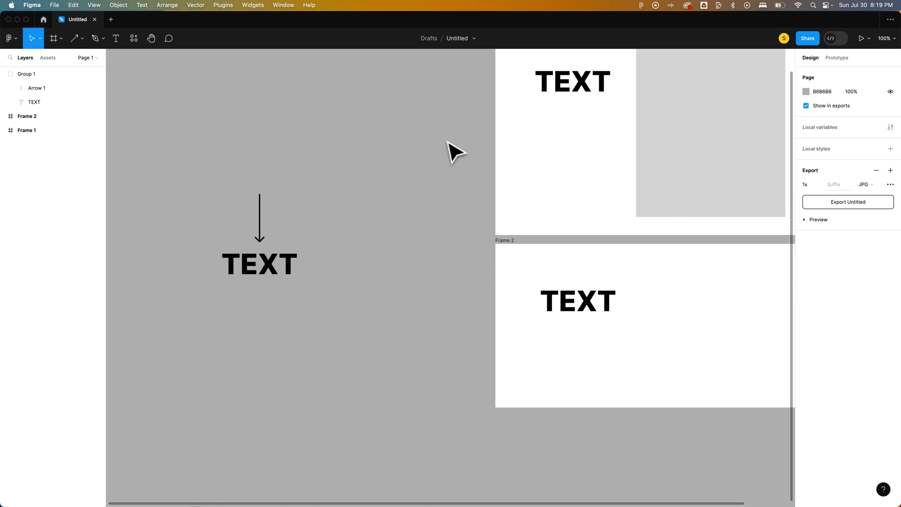
left_click_drag(481, 142, 393, 195)
key("minus")
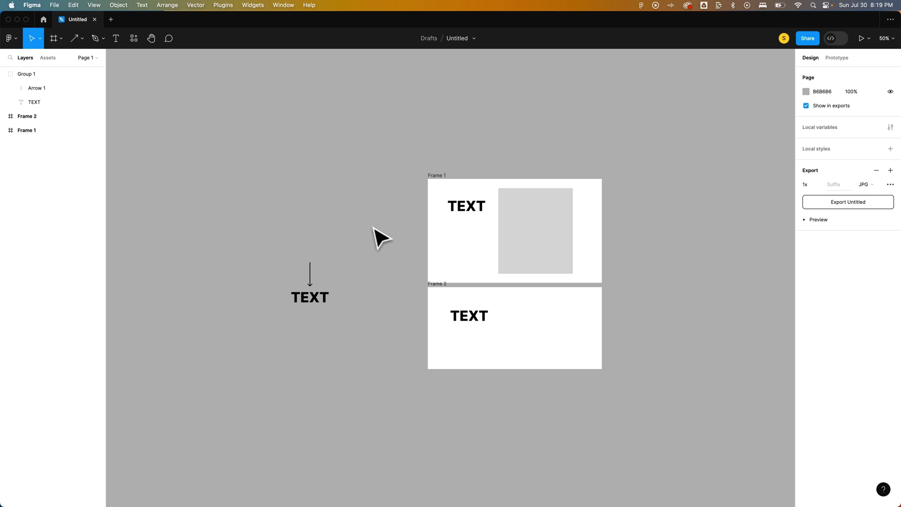
left_click(435, 293)
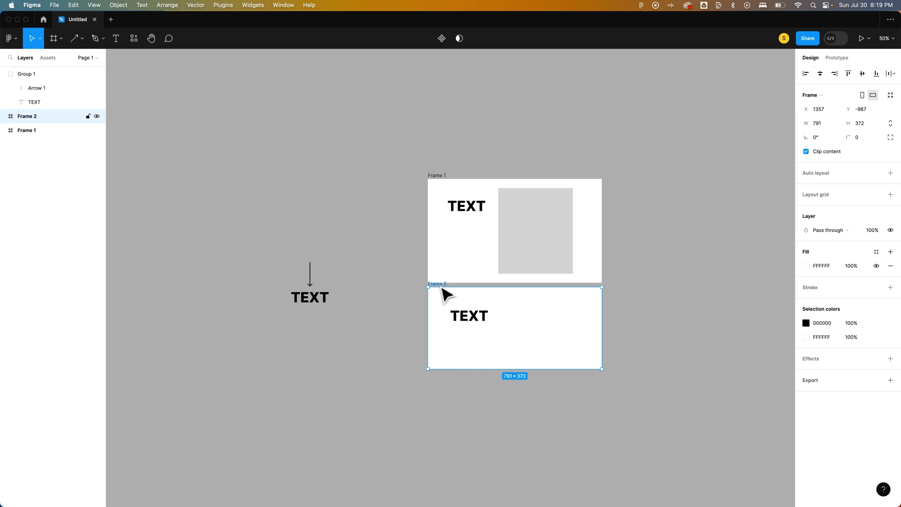
left_click_drag(443, 292, 442, 319)
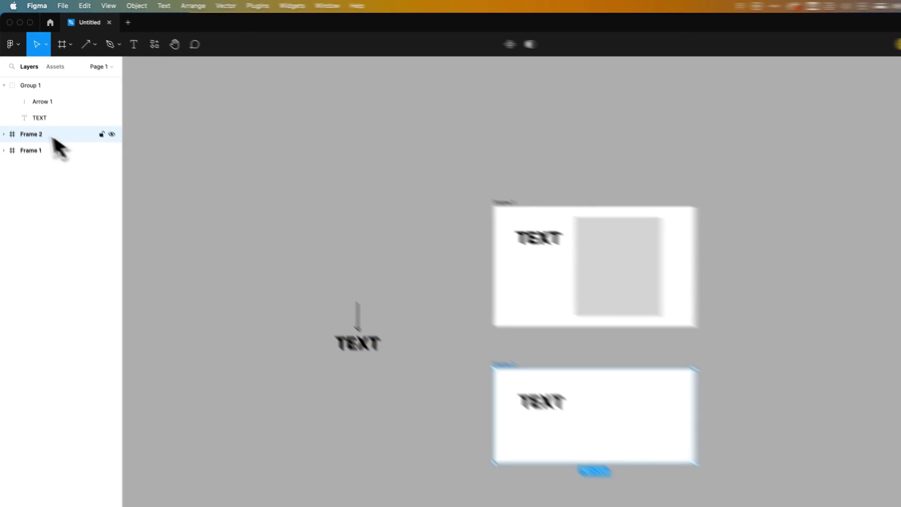
left_click(4, 116)
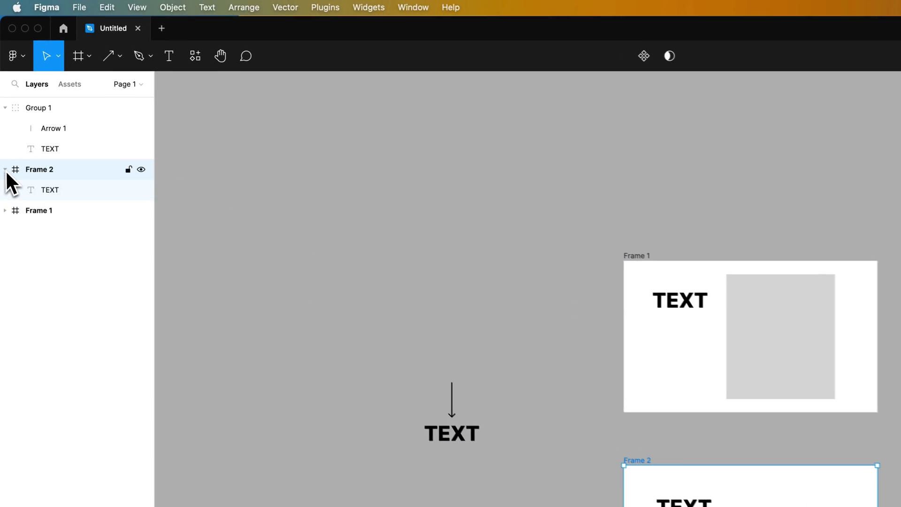